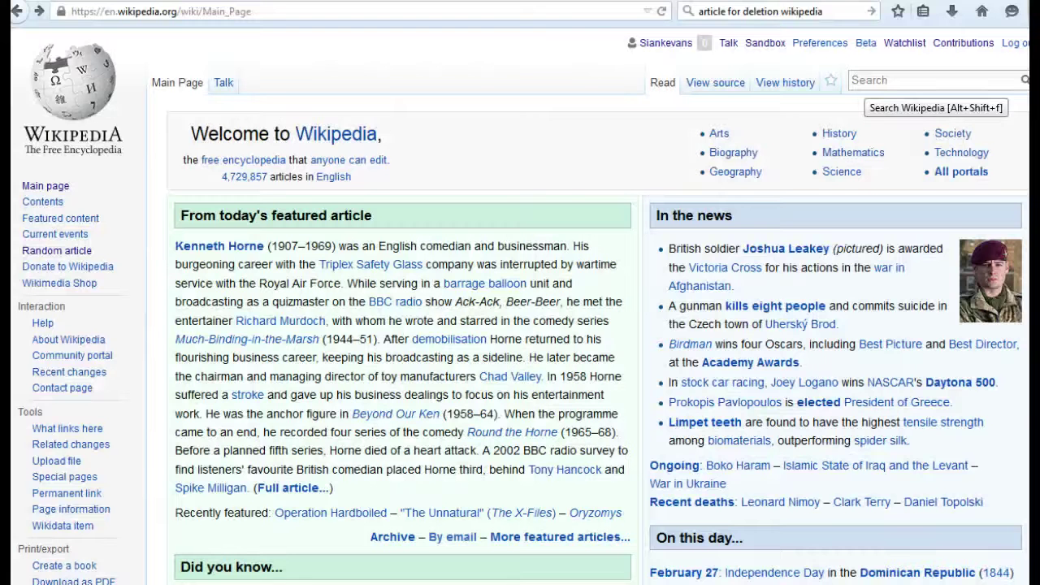
Step: Search Wikipedia for 'Latoya Ruby Frazier' and check whether an article already exists
{"action": "left_click", "coordinate": [864, 81]}
{"action": "type", "text": "Latoy"}
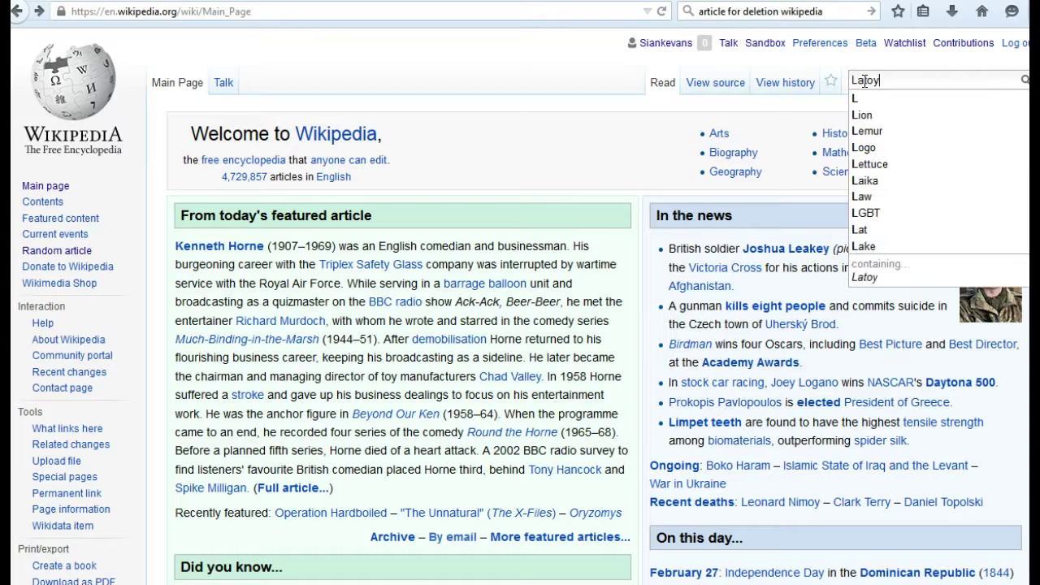
{"action": "type", "text": "a Ruby Frazier"}
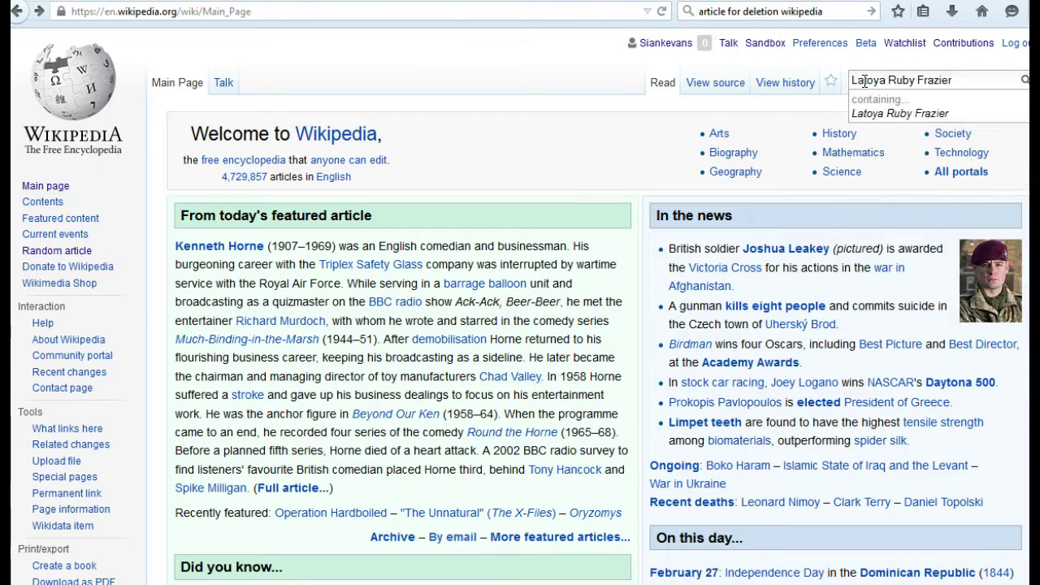
{"action": "key", "text": "Return"}
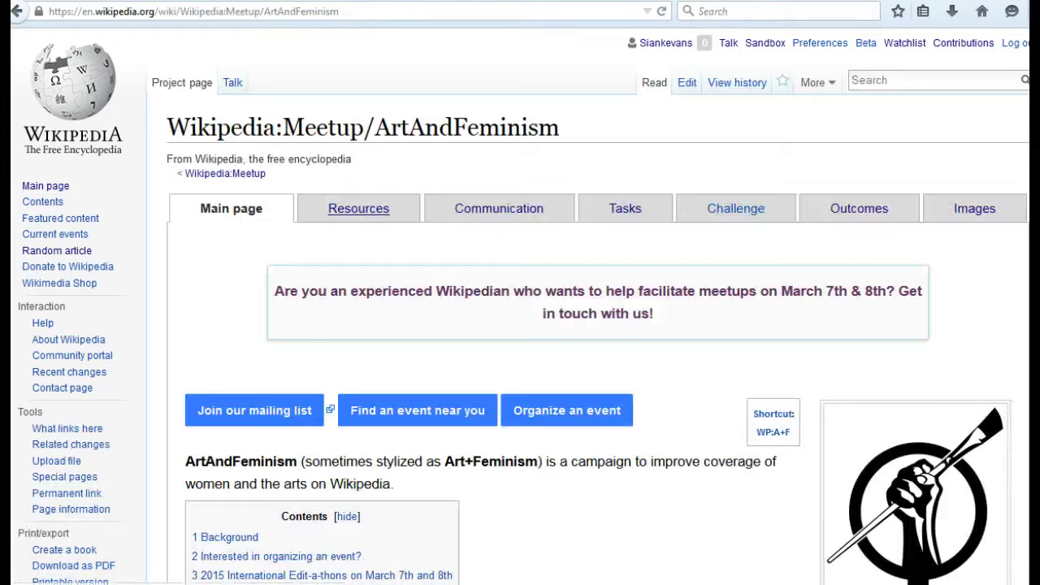
Step: Browse the Biographies list on the ArtAndFeminism Tasks page for articles to create
{"action": "left_click", "coordinate": [625, 211]}
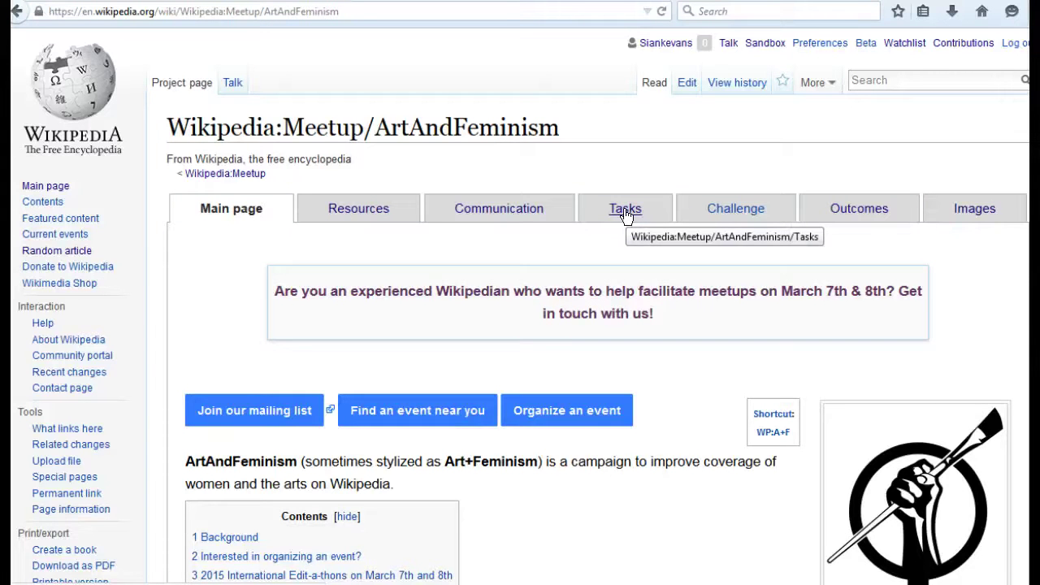
{"action": "left_click", "coordinate": [625, 213]}
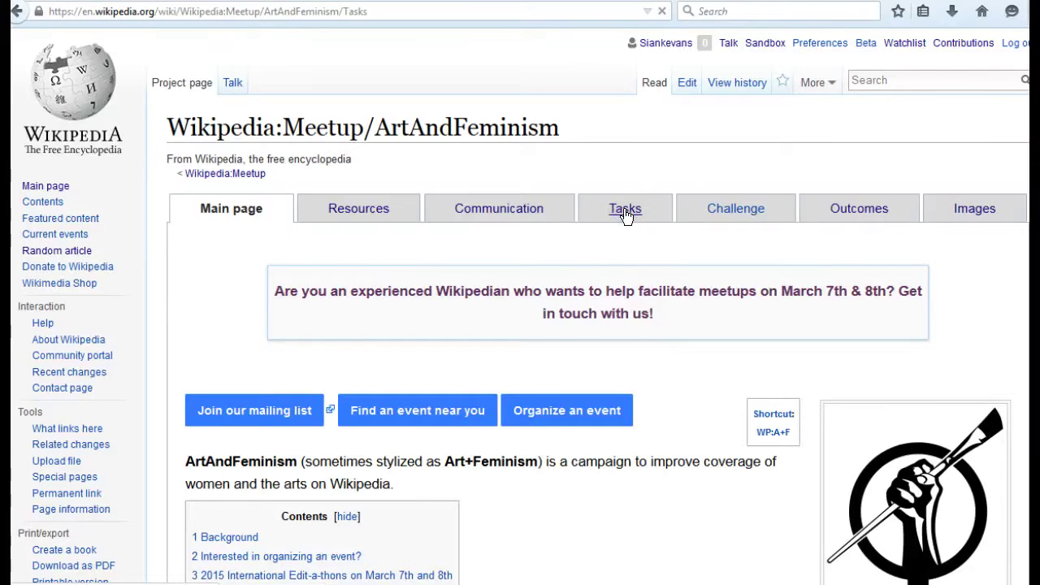
{"action": "scroll", "coordinate": [520, 325], "scroll_direction": "down", "scroll_amount": 5}
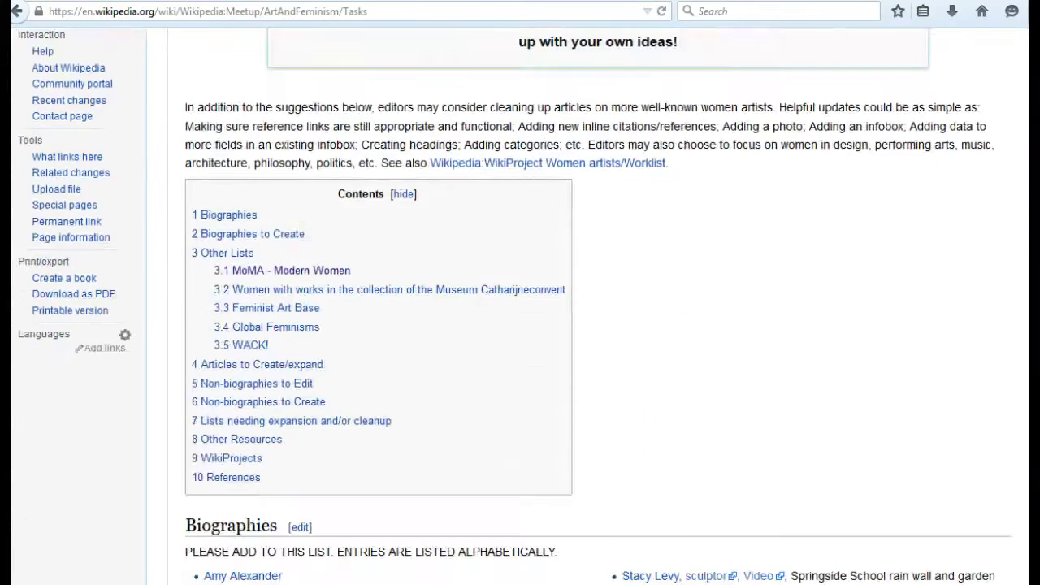
{"action": "scroll", "coordinate": [520, 325], "scroll_direction": "down", "scroll_amount": 2}
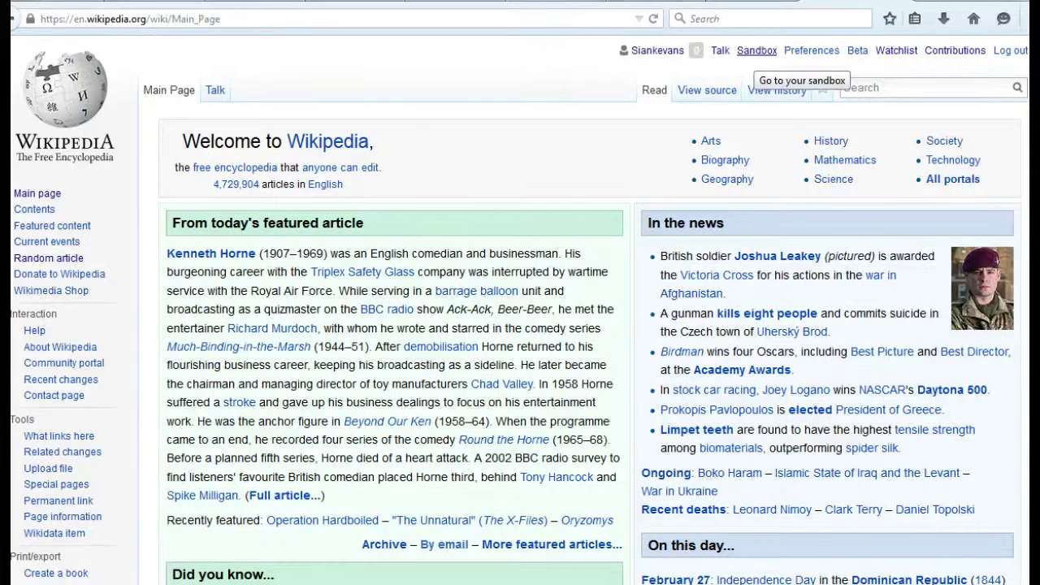
Step: Open the personal sandbox in edit mode to see its Biography and References skeleton
{"action": "left_click", "coordinate": [755, 53]}
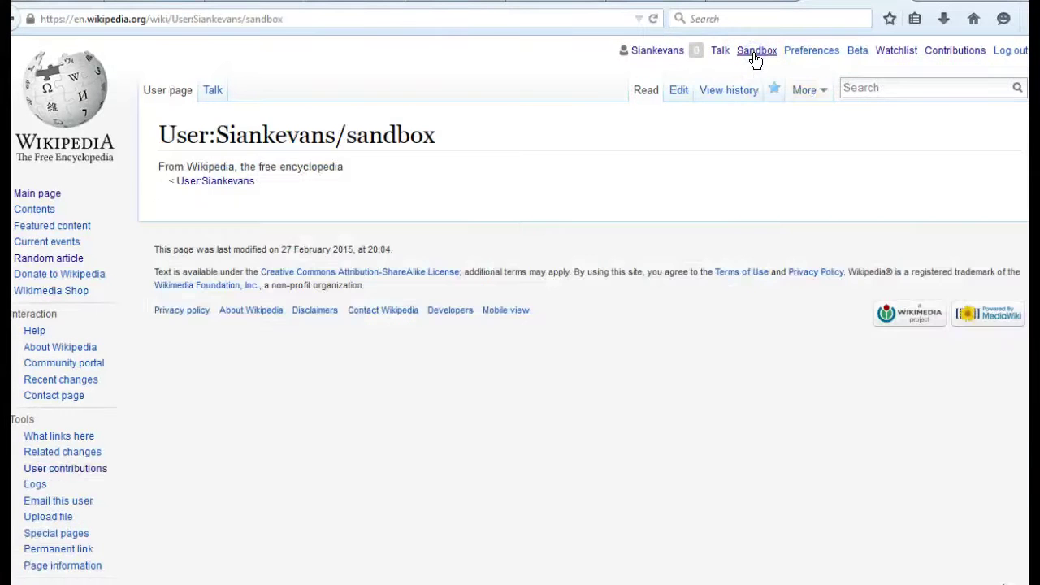
{"action": "left_click", "coordinate": [685, 93]}
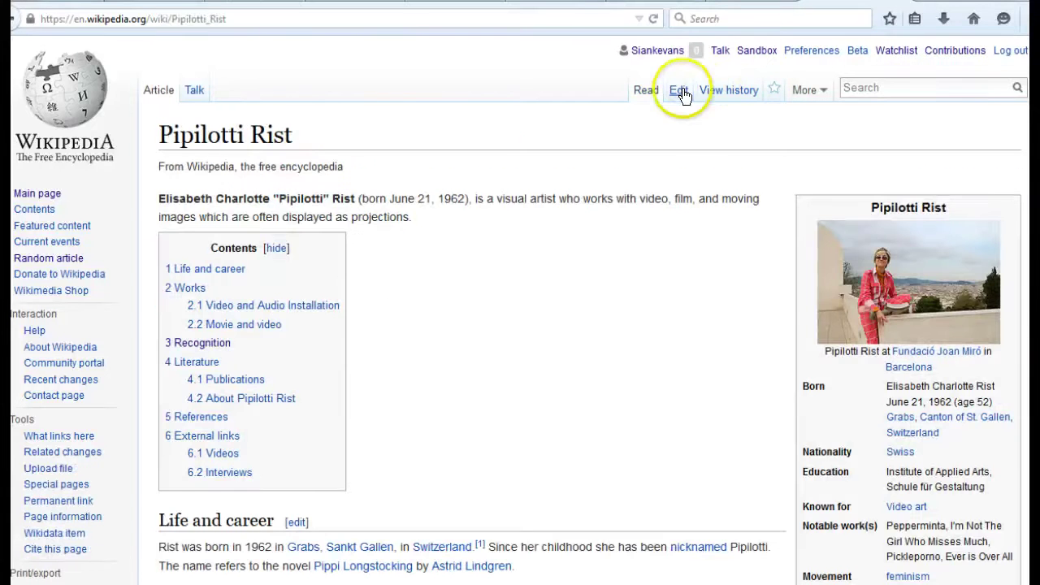
Step: Copy the full wikitext of the Pipilotti Rist article as a template
{"action": "left_click", "coordinate": [681, 91]}
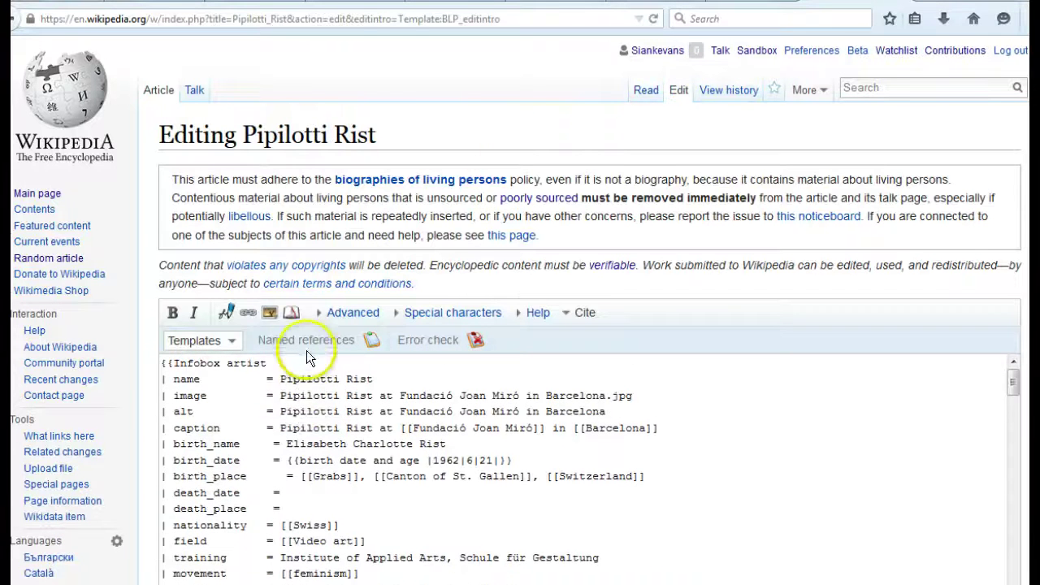
{"action": "key", "text": "ctrl+a"}
{"action": "right_click", "coordinate": [309, 412]}
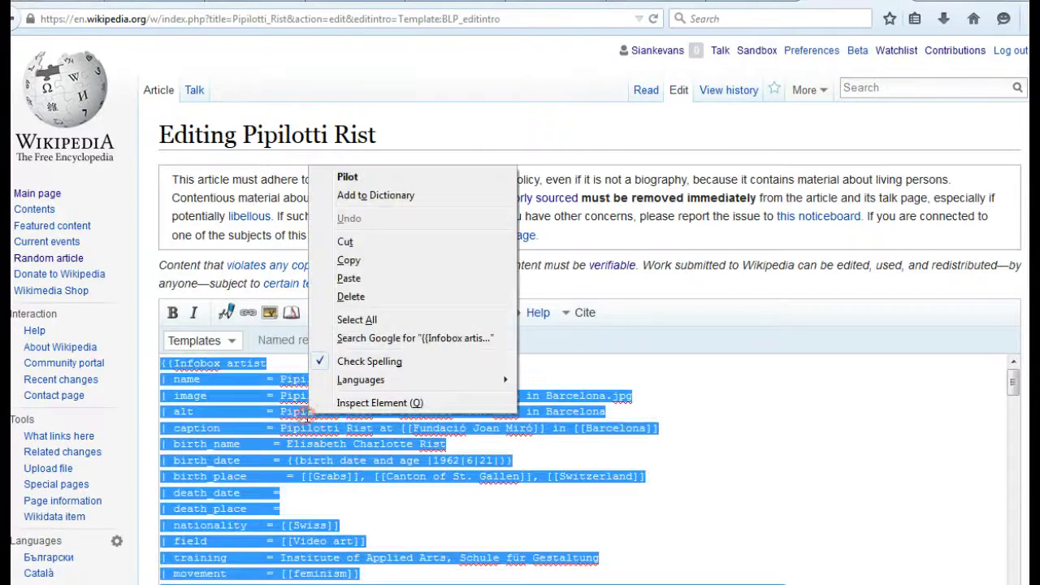
{"action": "left_click", "coordinate": [344, 261]}
Step: Paste the Pipilotti Rist wikitext into the sandbox and adapt it for Latoya Ruby Frazier
{"action": "left_click", "coordinate": [758, 50]}
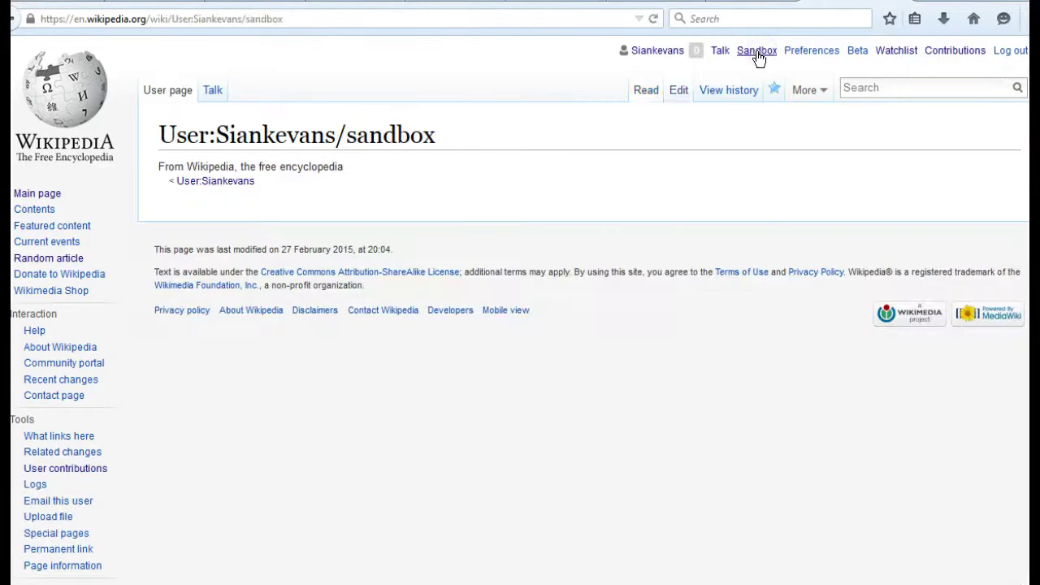
{"action": "left_click", "coordinate": [692, 92]}
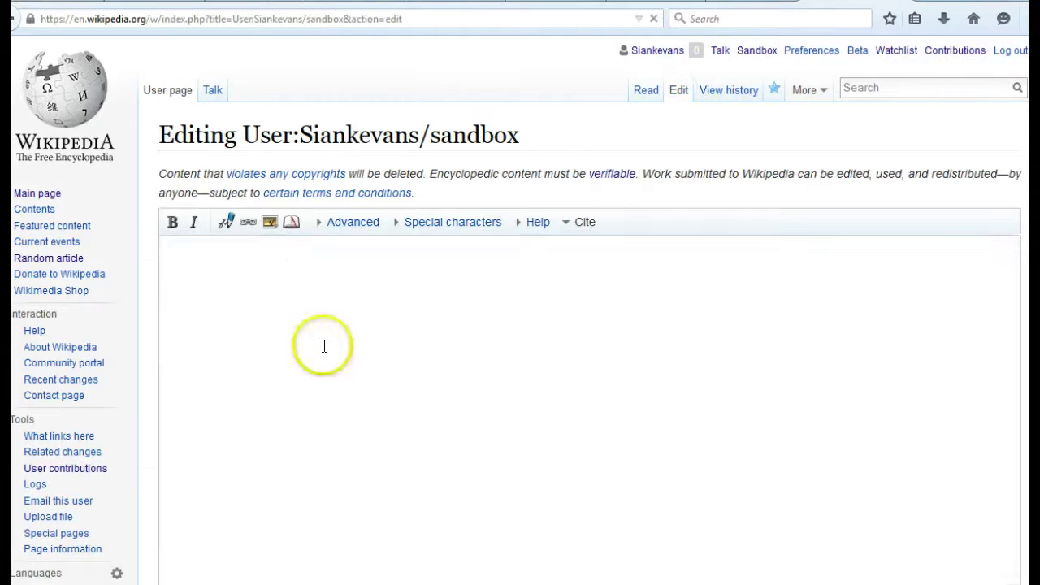
{"action": "right_click", "coordinate": [285, 294]}
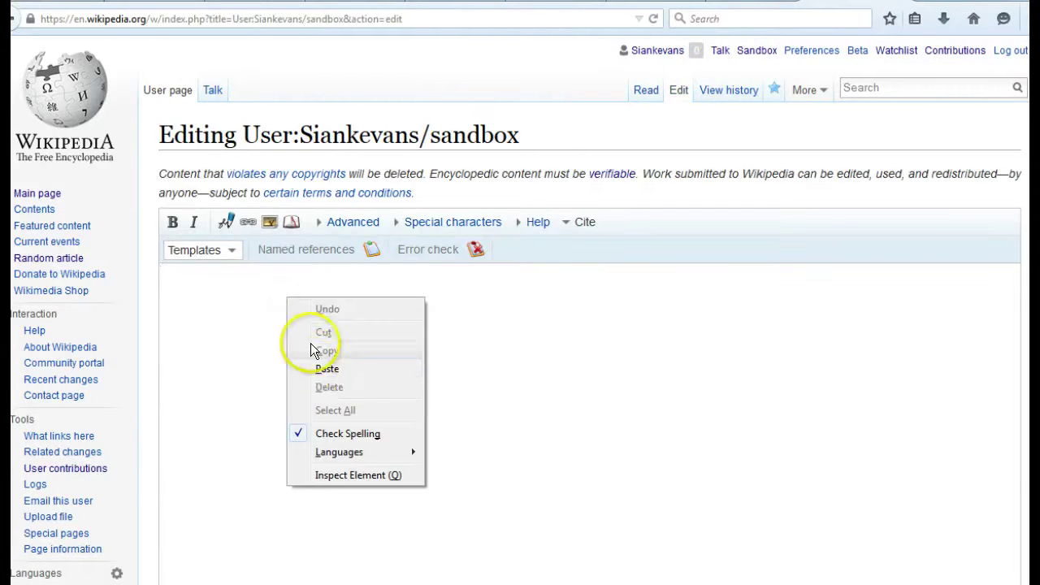
{"action": "left_click", "coordinate": [310, 368]}
{"action": "left_click", "coordinate": [381, 358]}
{"action": "scroll", "coordinate": [381, 358], "scroll_direction": "up", "scroll_amount": 20}
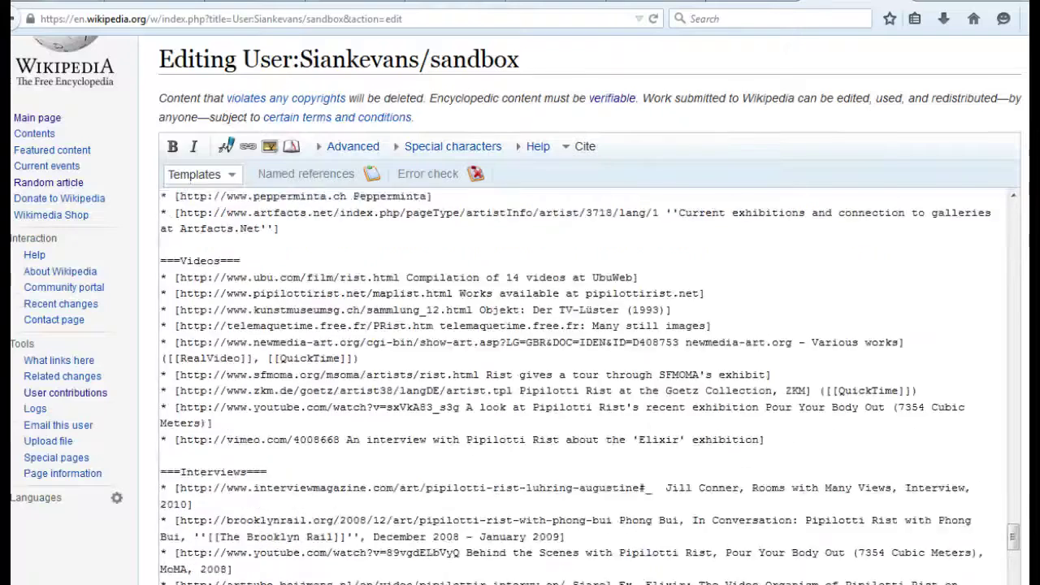
{"action": "scroll", "coordinate": [381, 357], "scroll_direction": "up", "scroll_amount": 20}
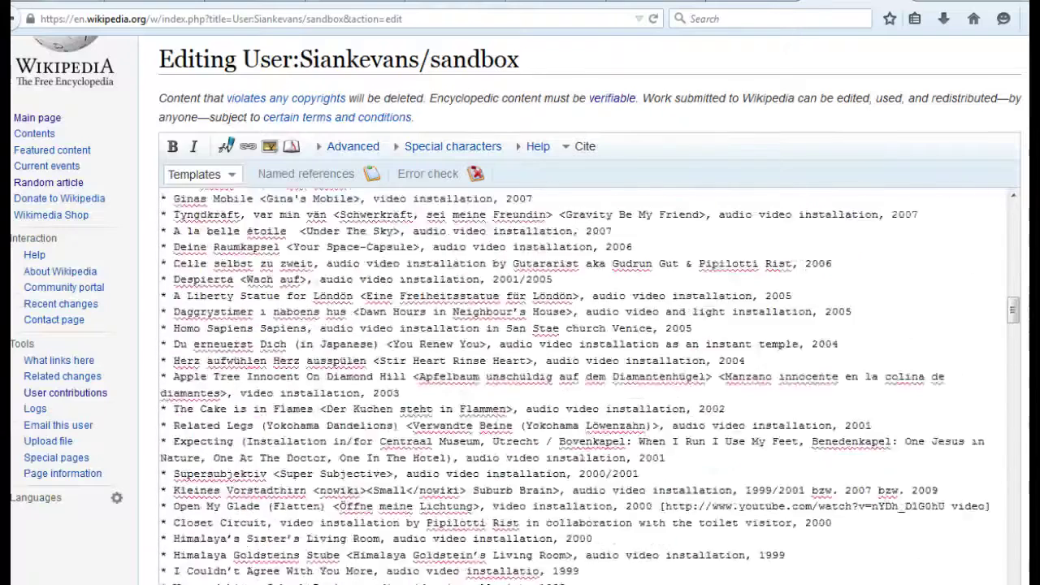
{"action": "scroll", "coordinate": [381, 357], "scroll_direction": "up", "scroll_amount": 2}
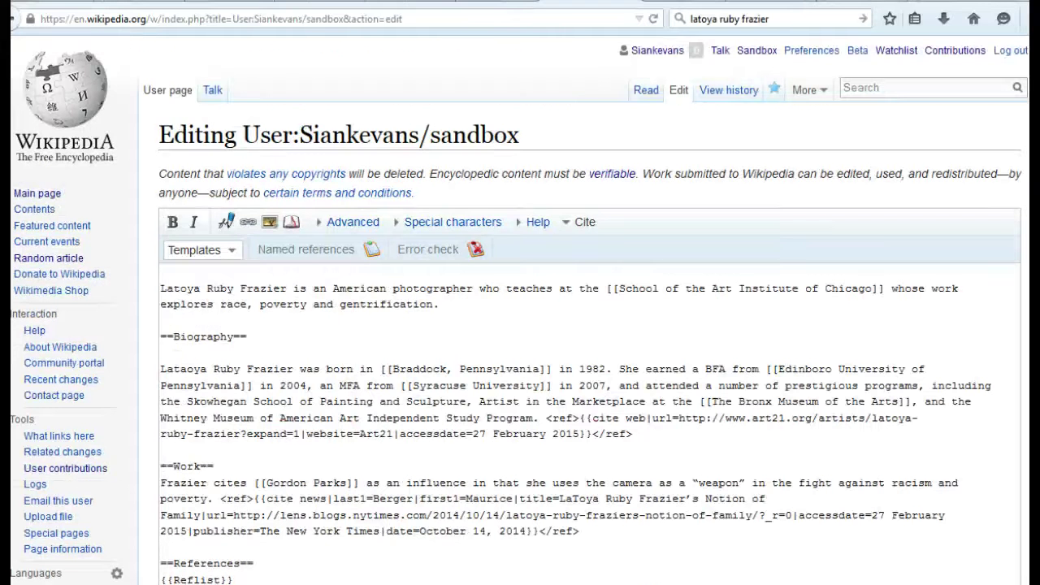
Step: Save the sandbox draft so the Biography, Work and References sections render
{"action": "scroll", "coordinate": [520, 325], "scroll_direction": "down", "scroll_amount": 2}
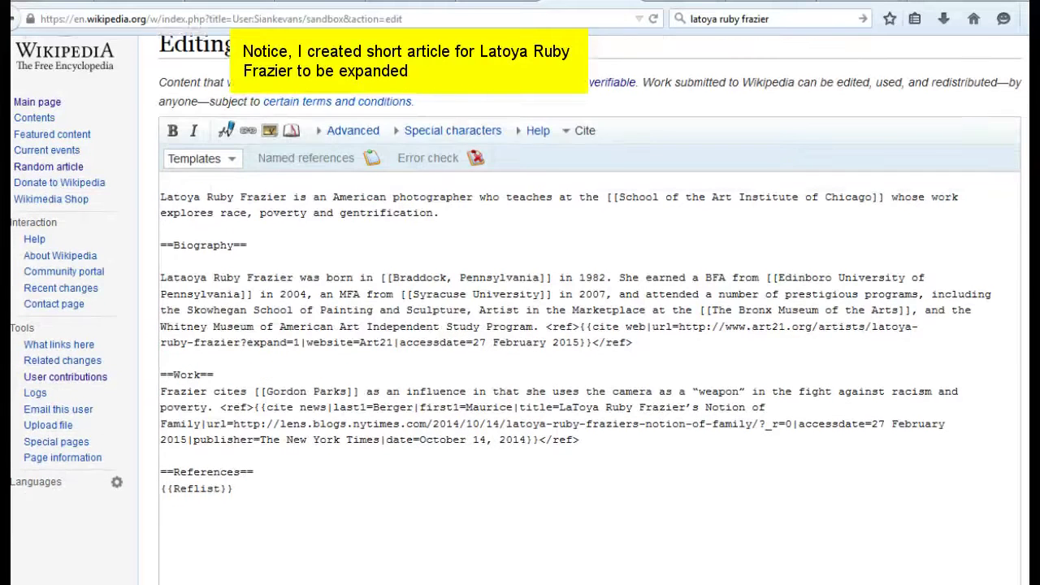
{"action": "scroll", "coordinate": [520, 325], "scroll_direction": "down", "scroll_amount": 7}
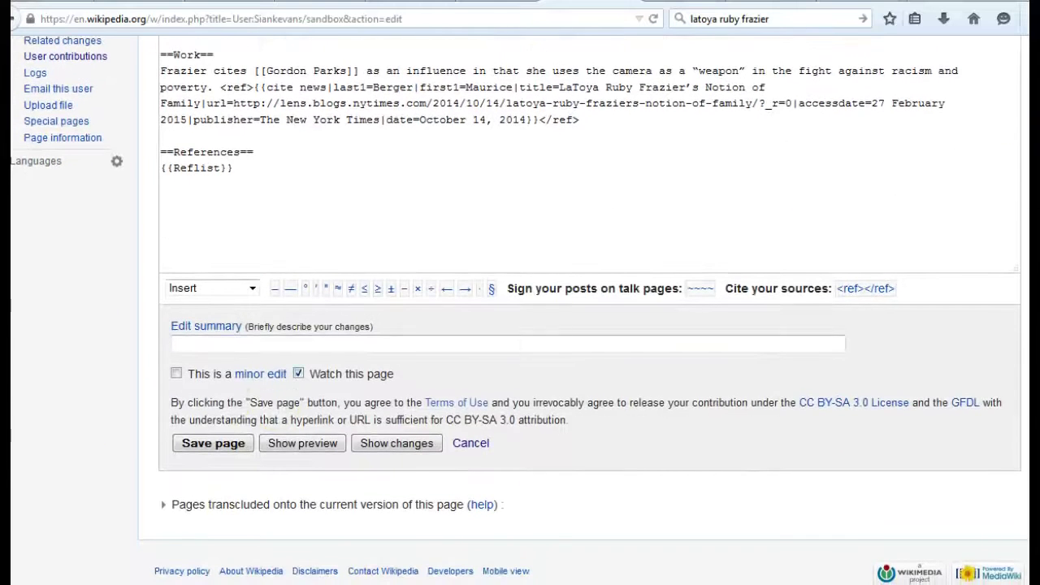
{"action": "left_click", "coordinate": [229, 445]}
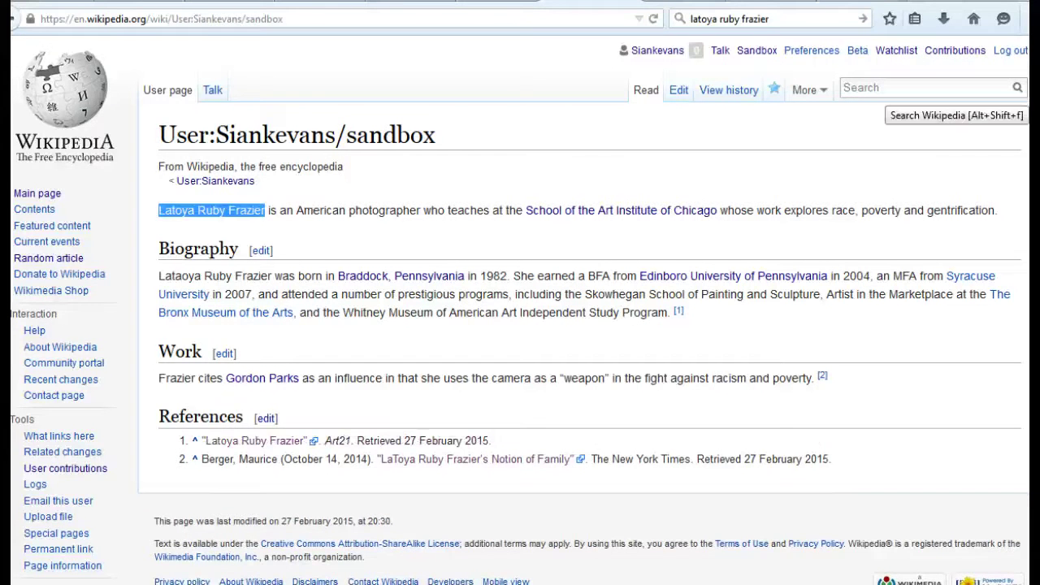
Step: Search Wikipedia for the pasted title 'Latoya Ruby Frazier' and confirm it has no article yet
{"action": "left_click", "coordinate": [885, 87]}
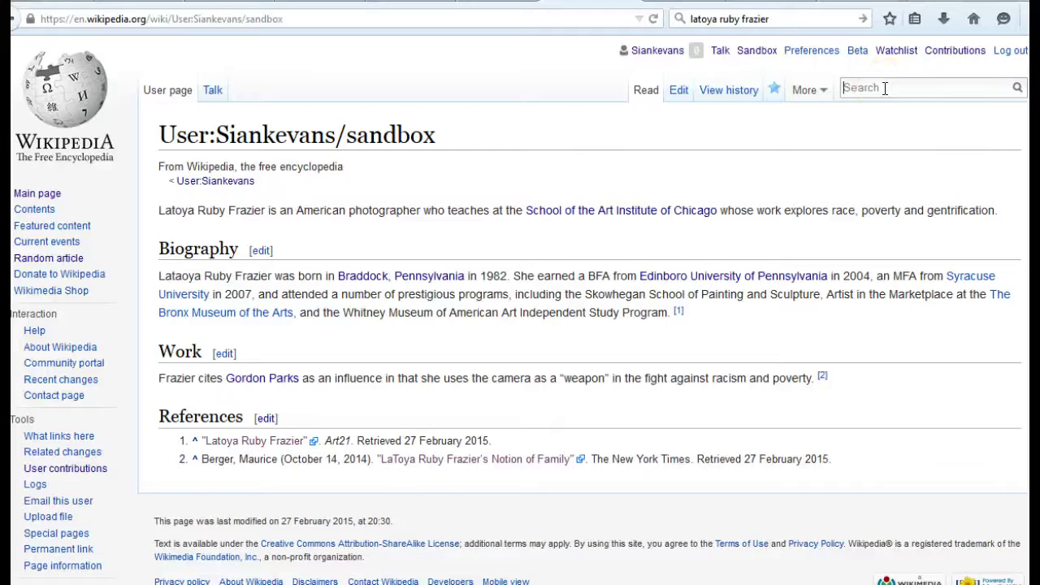
{"action": "key", "text": "ctrl+v"}
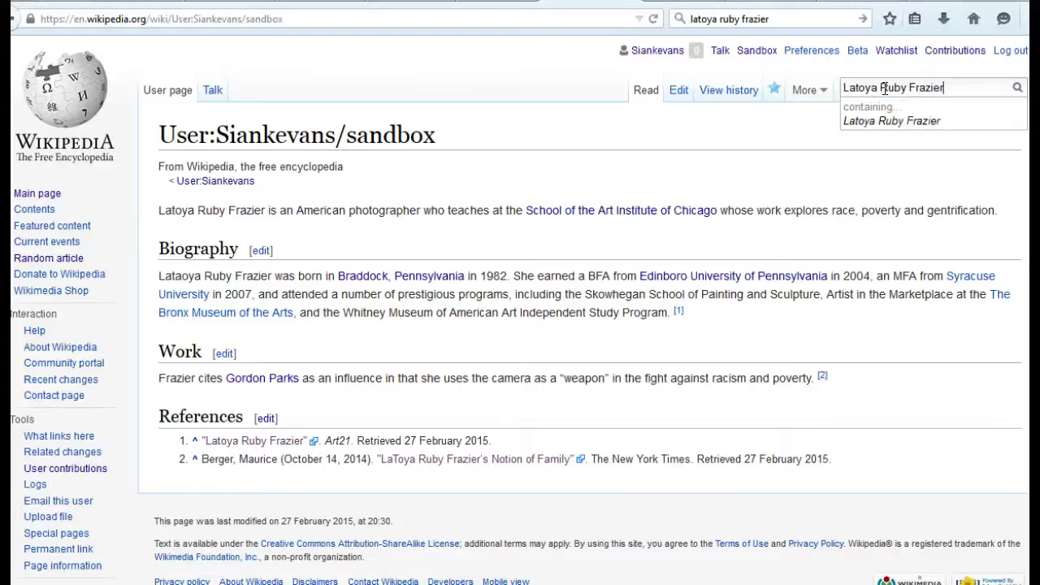
{"action": "key", "text": "Return"}
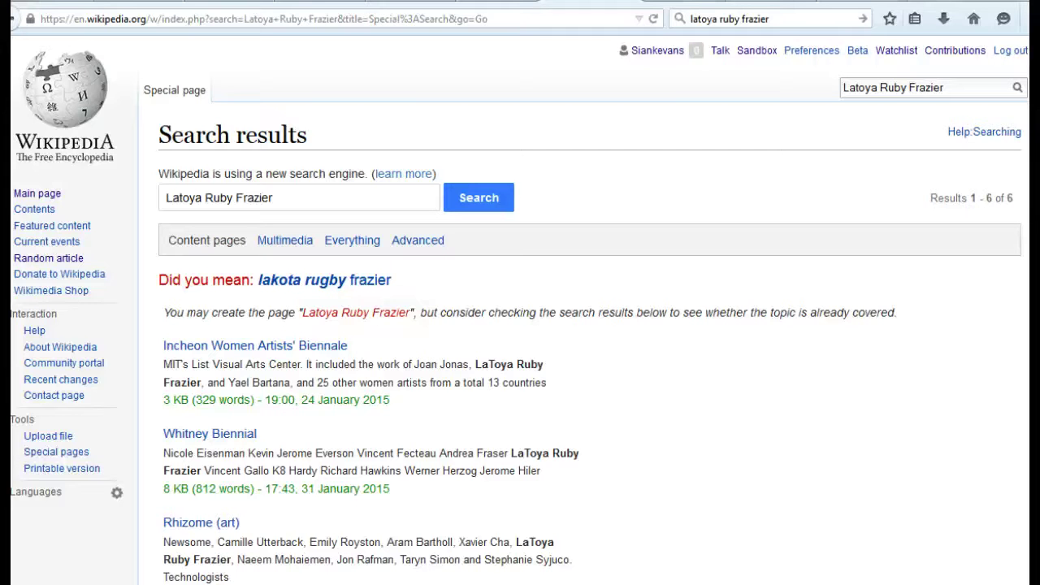
Step: Create the 'Latoya Ruby Frazier' page from its red link, pasting in the drafted wikitext
{"action": "left_click", "coordinate": [366, 318]}
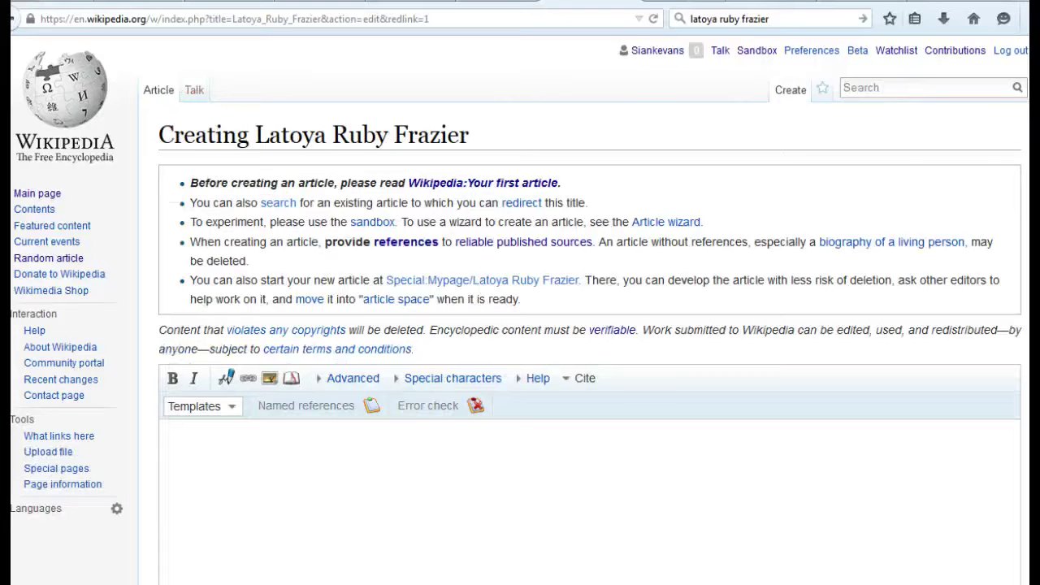
{"action": "left_click", "coordinate": [249, 442]}
{"action": "key", "text": "ctrl+v"}
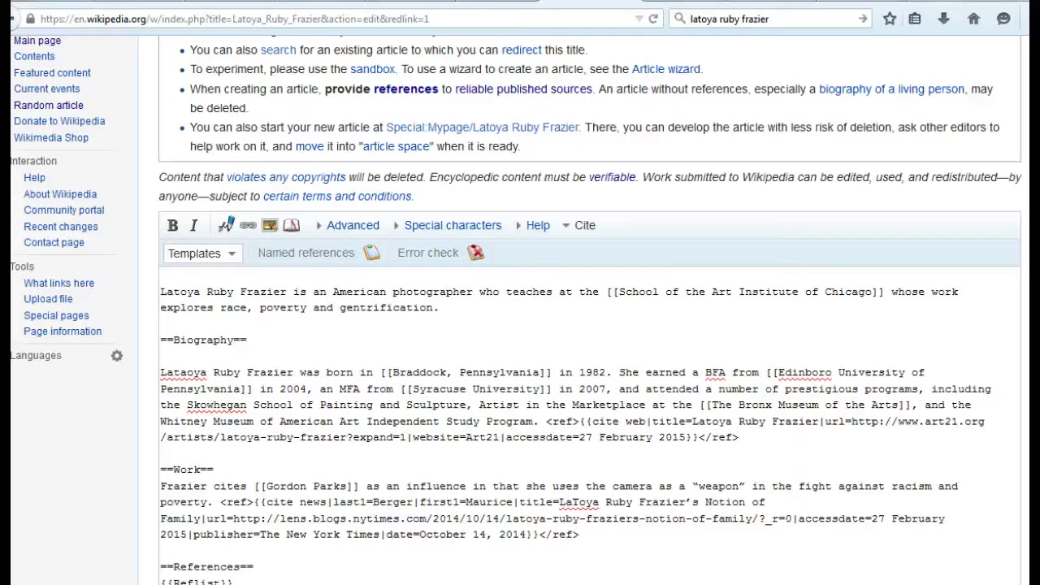
{"action": "scroll", "coordinate": [516, 309], "scroll_direction": "down", "scroll_amount": 5}
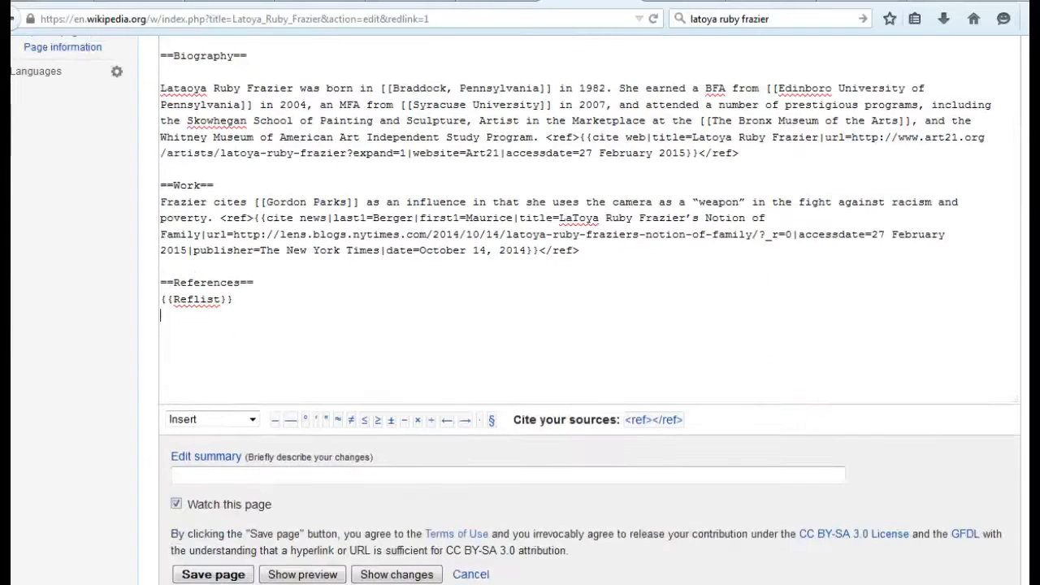